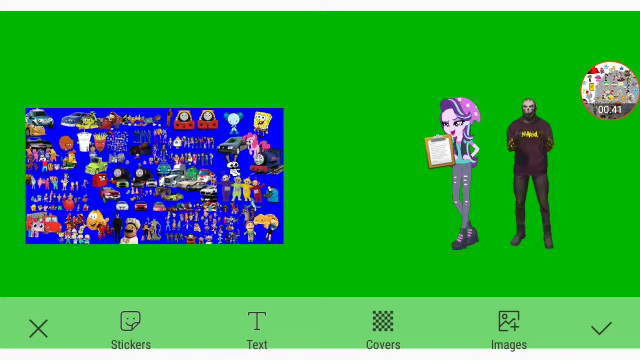
Move the clipboard sticker from the pink-haired girl into the masked man's hands.
{"action": "left_click", "coordinate": [495, 170]}
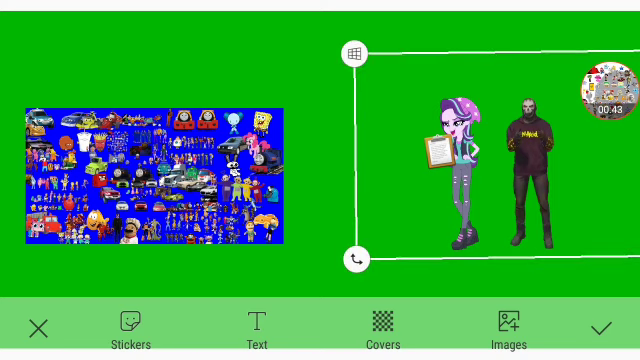
{"action": "left_click", "coordinate": [610, 93]}
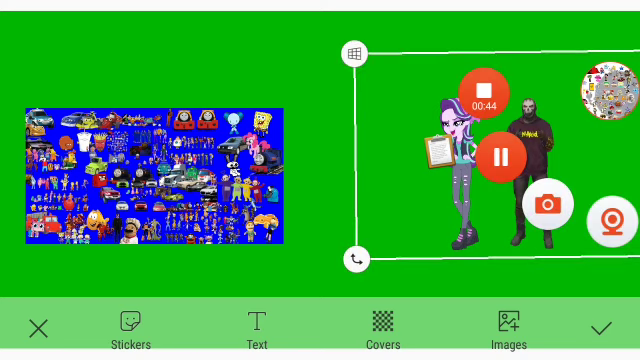
{"action": "left_click_drag", "start_coordinate": [440, 150], "coordinate": [538, 150]}
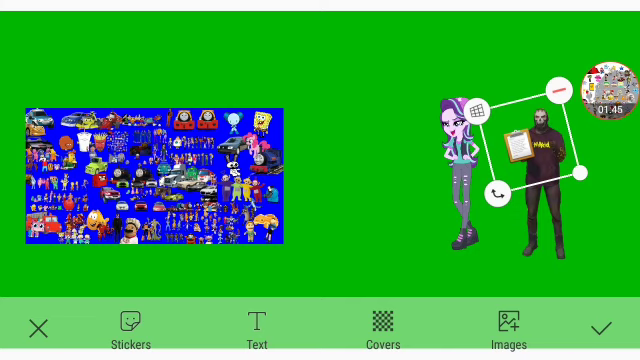
{"action": "left_click", "coordinate": [350, 60]}
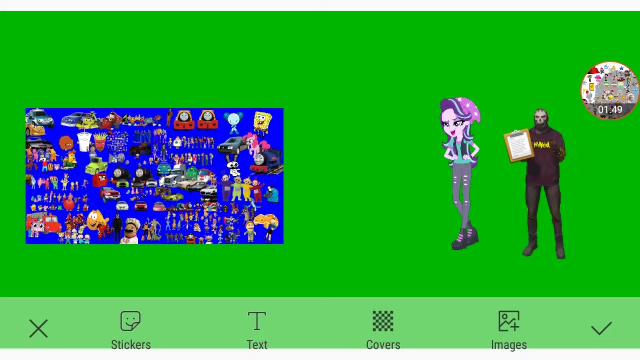
Adjust the size and tilt of the clipboard-holding masked man sticker.
{"action": "left_click", "coordinate": [610, 92]}
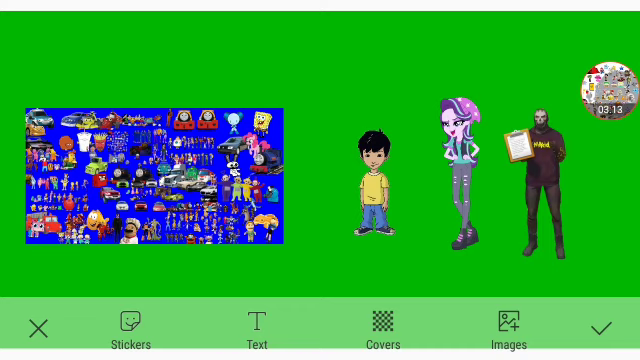
{"action": "left_click", "coordinate": [542, 170]}
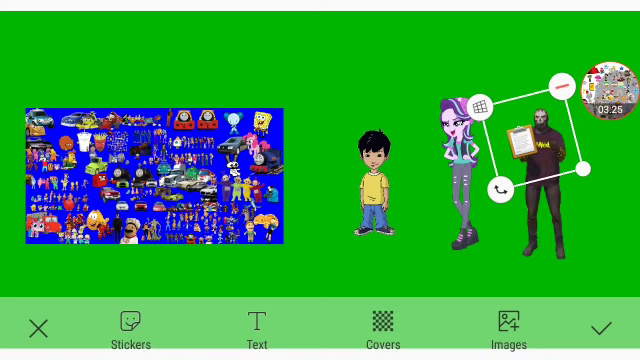
{"action": "left_click_drag", "start_coordinate": [582, 170], "coordinate": [574, 176]}
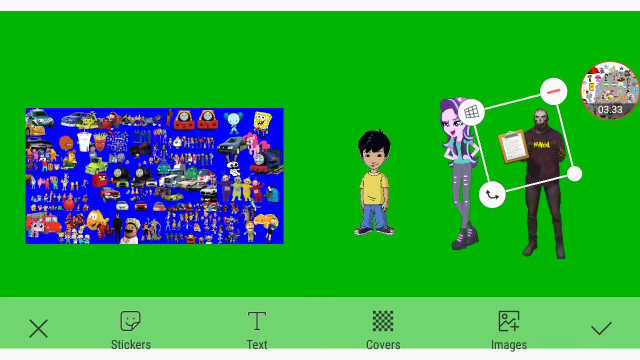
Drag the boy character onto the collage's left side, then delete him.
{"action": "left_click", "coordinate": [373, 185]}
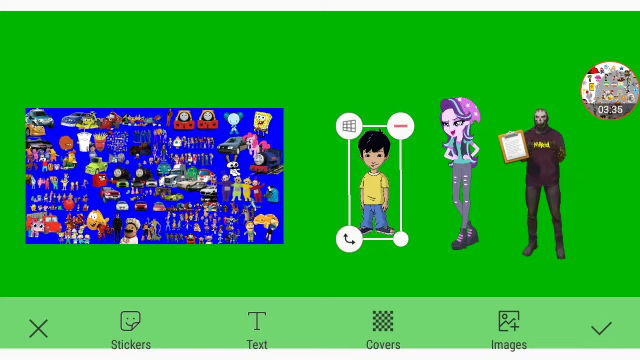
{"action": "mouse_move", "coordinate": [373, 185]}
{"action": "left_mouse_down"}
{"action": "mouse_move", "coordinate": [100, 170]}
{"action": "mouse_move", "coordinate": [87, 192]}
{"action": "left_mouse_up"}
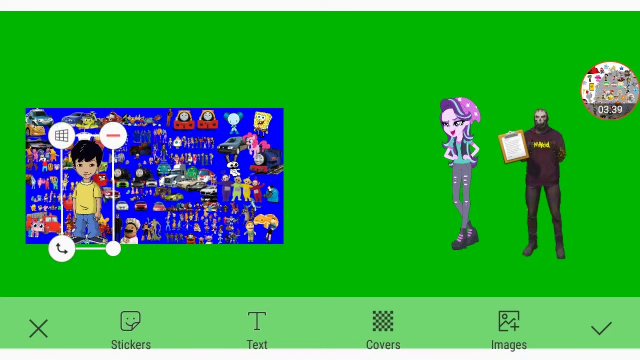
{"action": "left_click", "coordinate": [112, 135]}
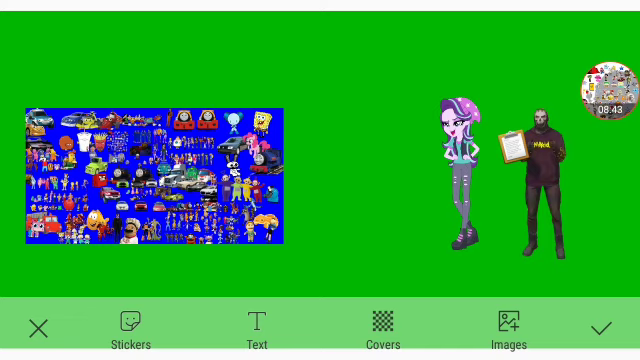
Expand the screen recorder bubble to show its stop, pause and screenshot controls.
{"action": "left_click", "coordinate": [609, 92]}
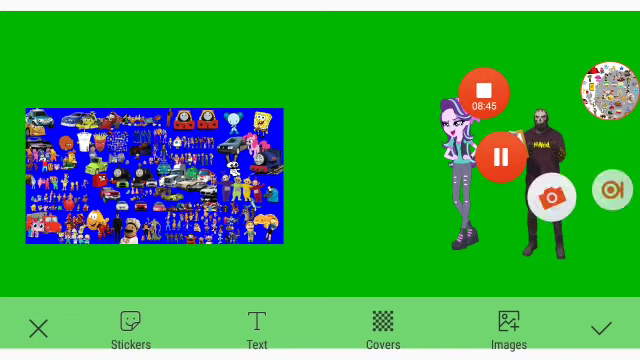